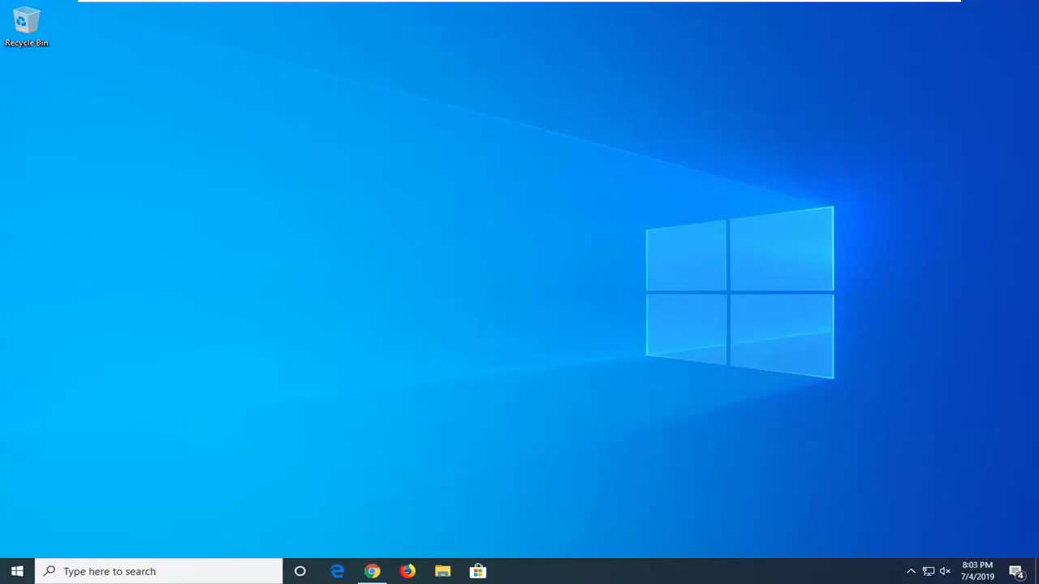
# - Open Registry Editor as administrator, allowing it to make changes, and collapse HKEY_LOCAL_MACHINE to select the Computer root
pyautogui.click(14, 572)
pyautogui.write('regedit')
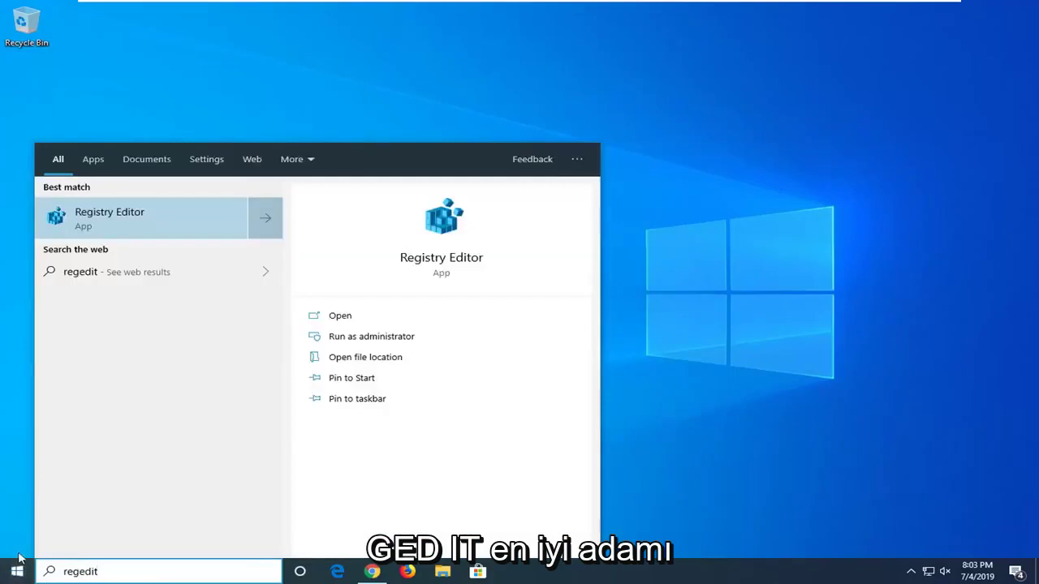
pyautogui.rightClick(112, 216)
pyautogui.click(134, 221)
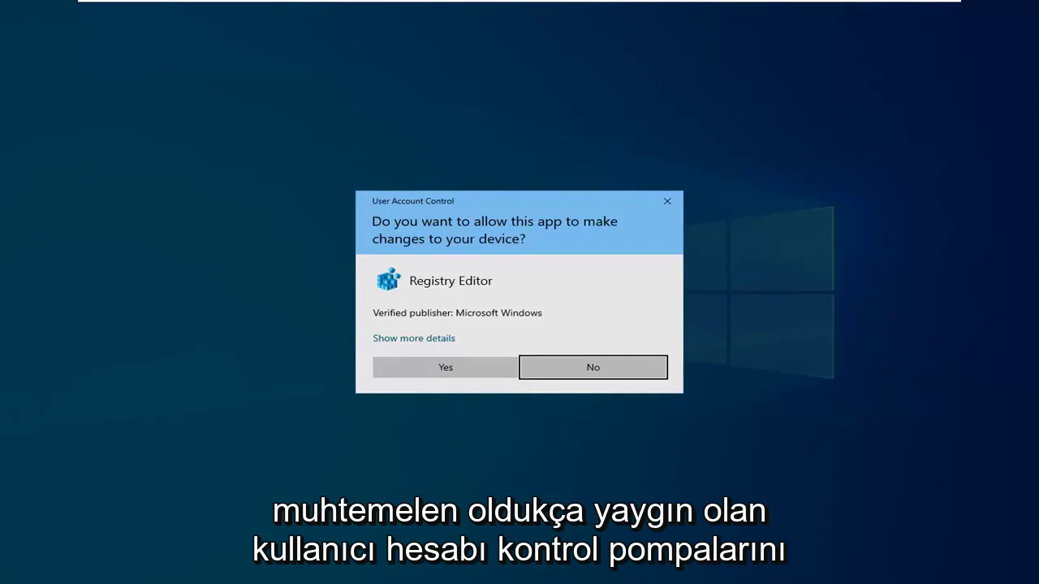
pyautogui.click(439, 374)
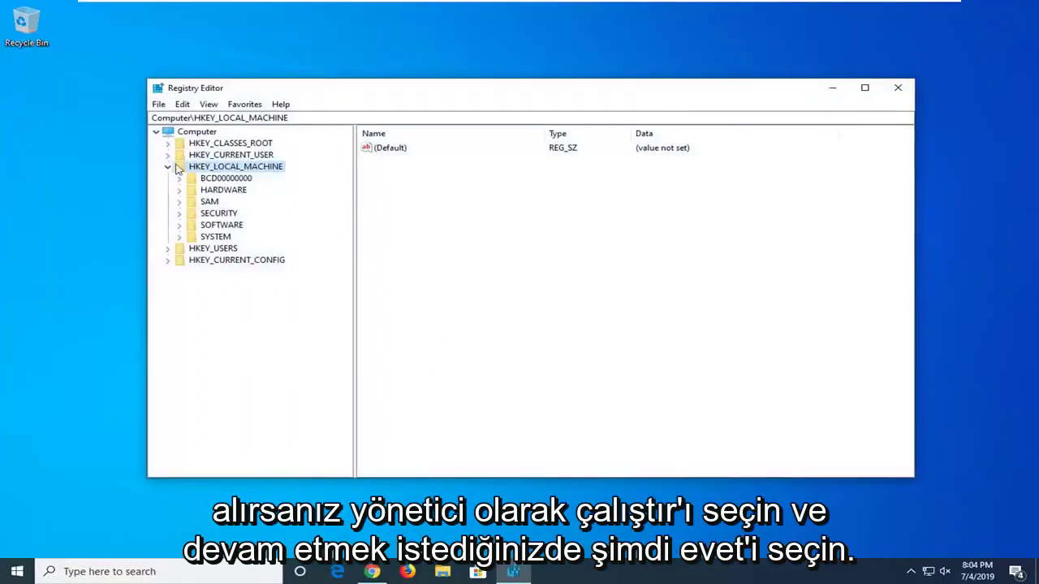
pyautogui.click(169, 166)
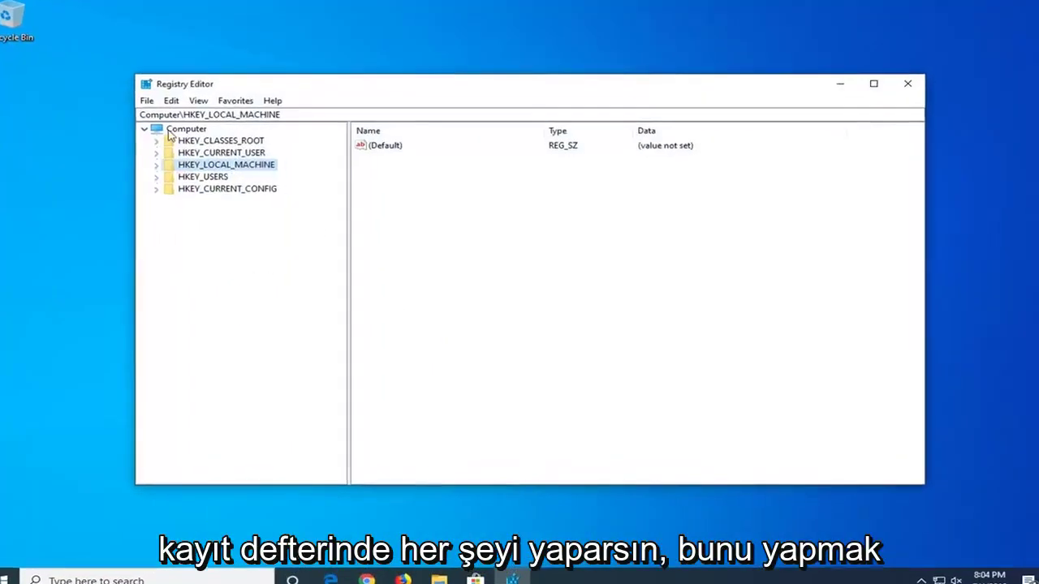
pyautogui.click(171, 131)
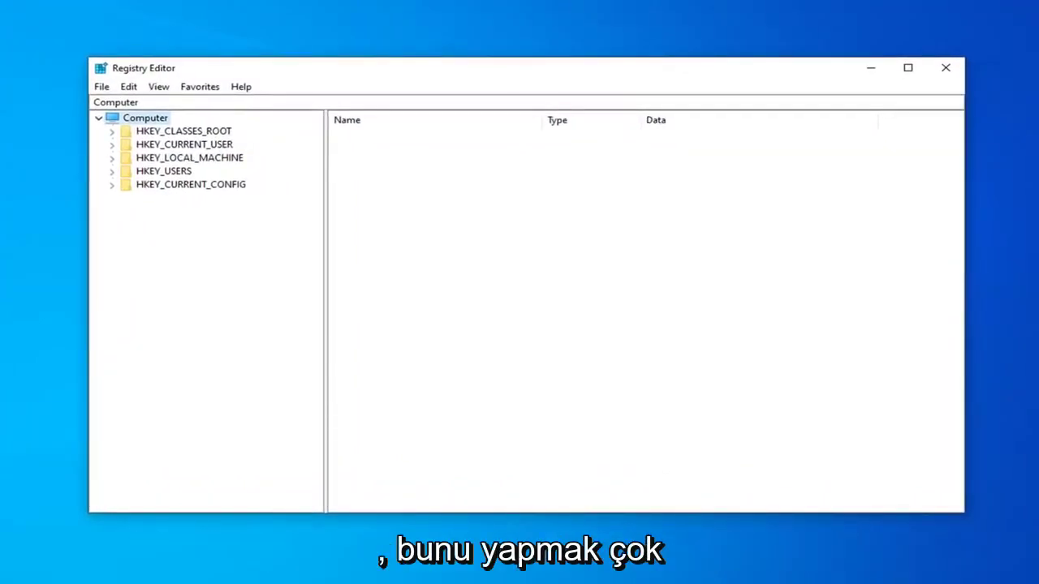
# - Examine the registry file export and import dialogs, cancelling each one
pyautogui.click(102, 87)
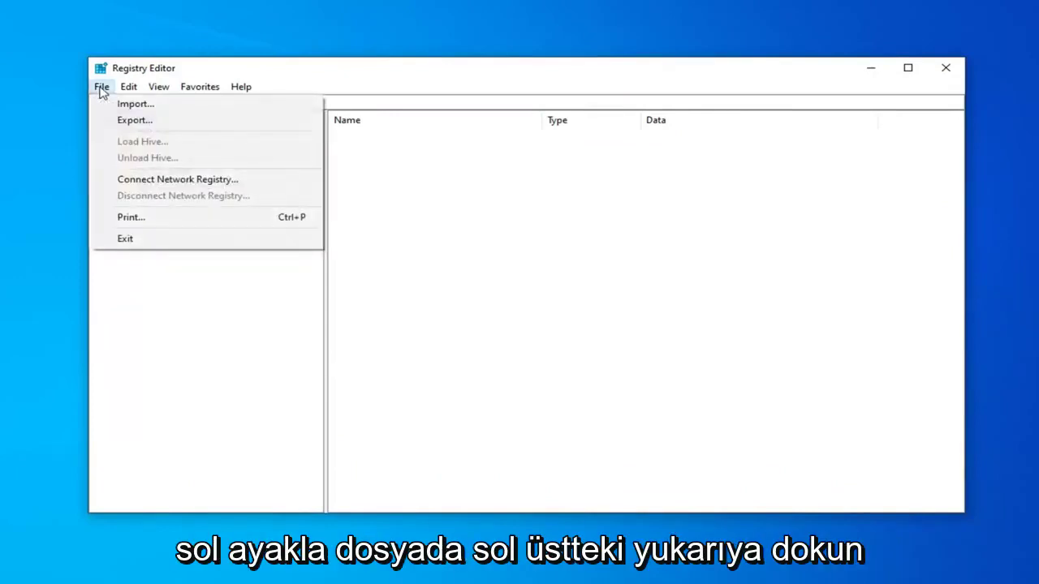
pyautogui.click(134, 120)
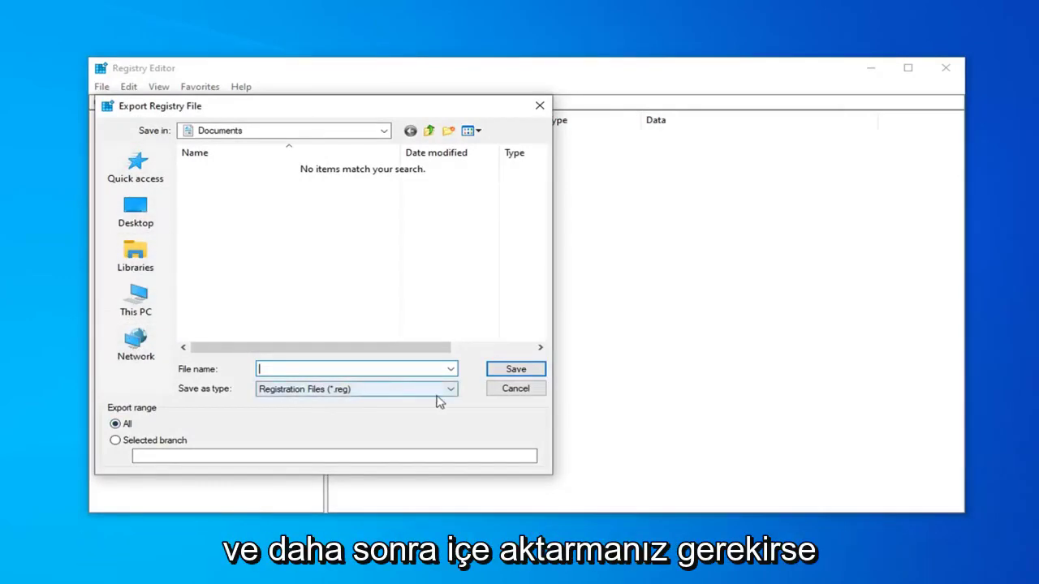
pyautogui.click(514, 390)
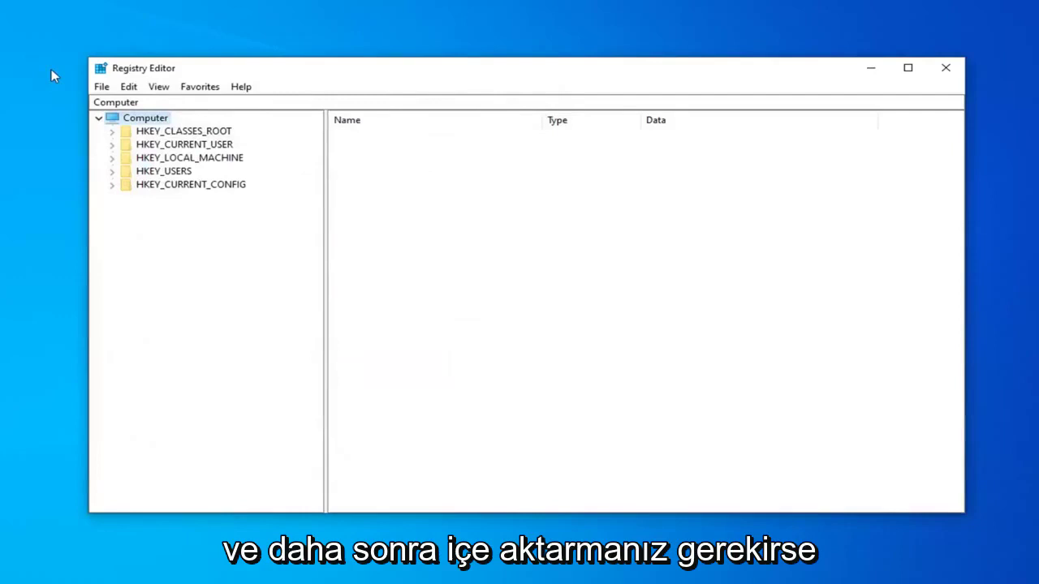
pyautogui.click(102, 86)
pyautogui.click(108, 104)
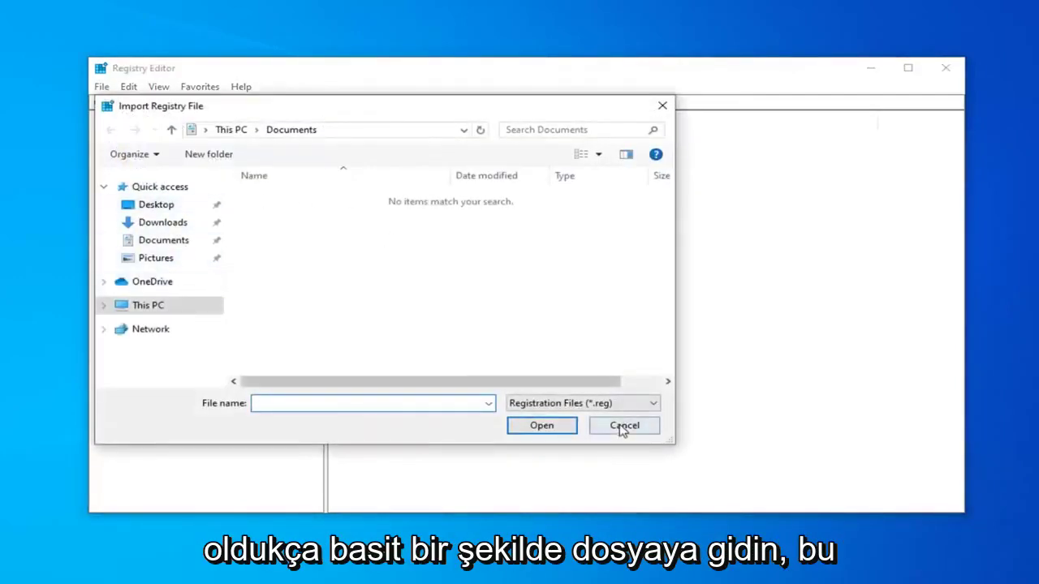
pyautogui.click(622, 427)
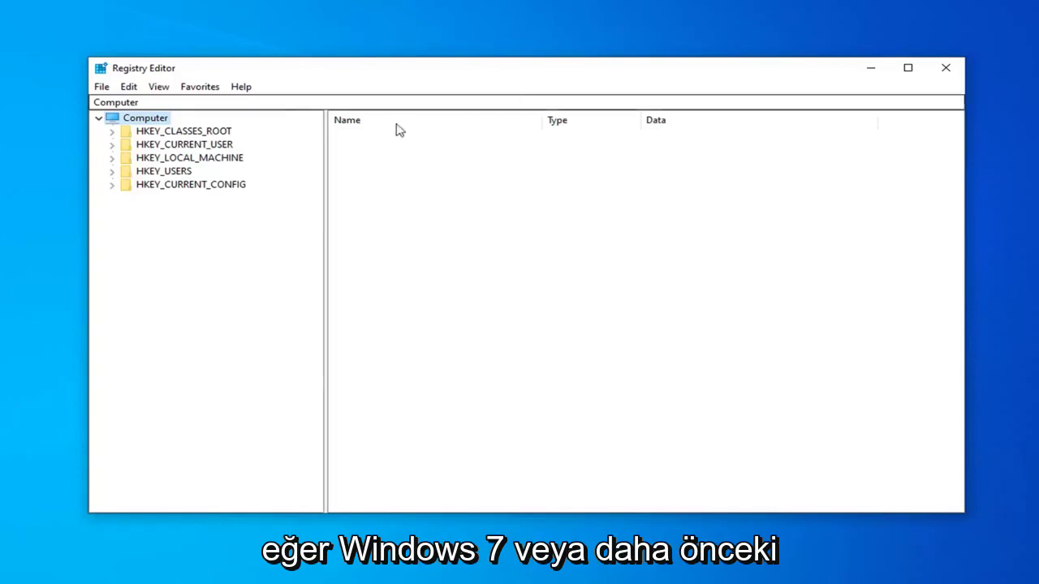
# - Expand the registry tree to HKEY_CURRENT_USER\SOFTWARE\Microsoft
pyautogui.click(165, 146)
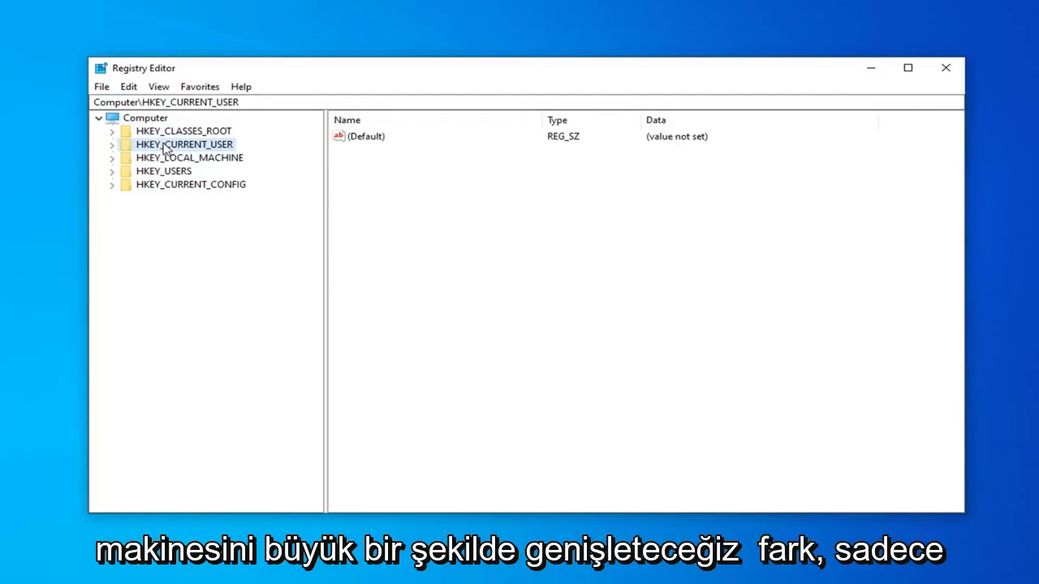
pyautogui.doubleClick(165, 145)
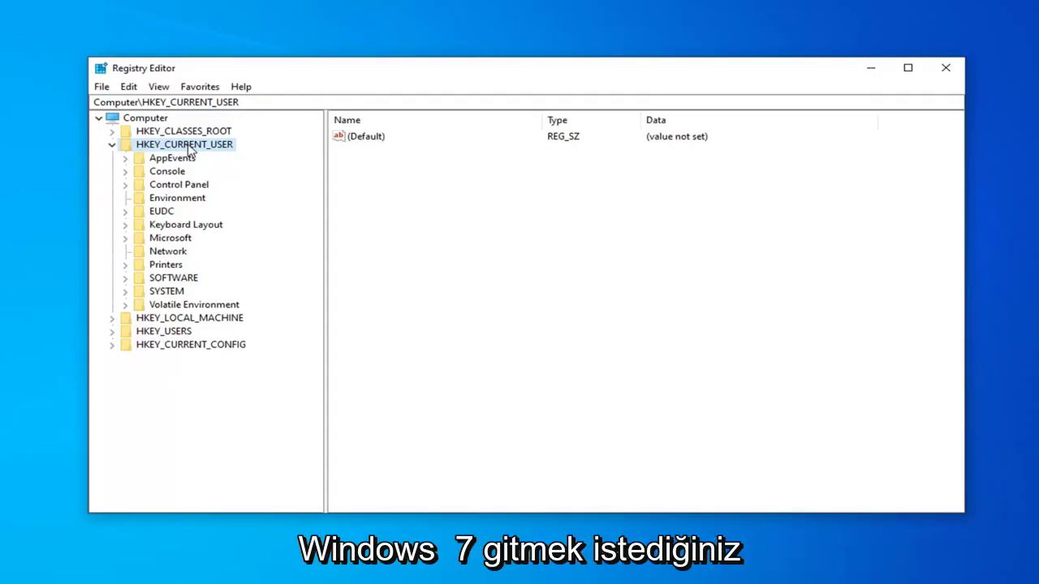
pyautogui.click(176, 281)
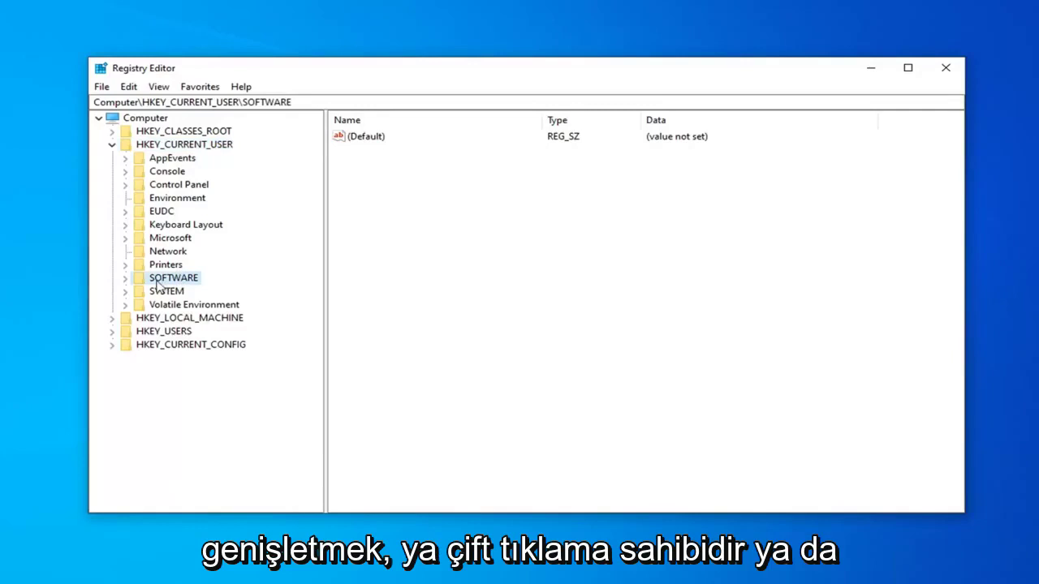
pyautogui.click(125, 279)
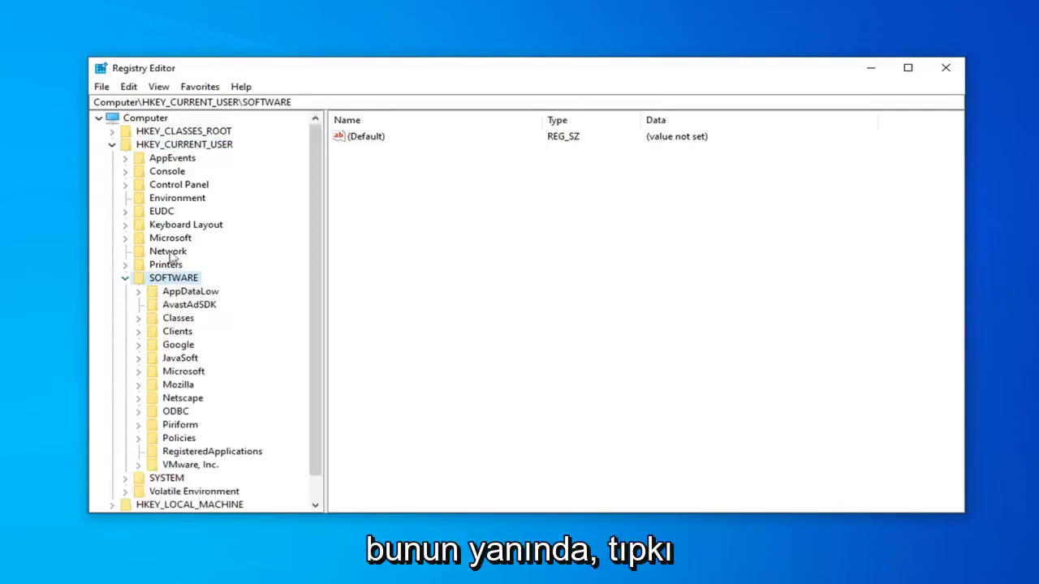
pyautogui.click(138, 371)
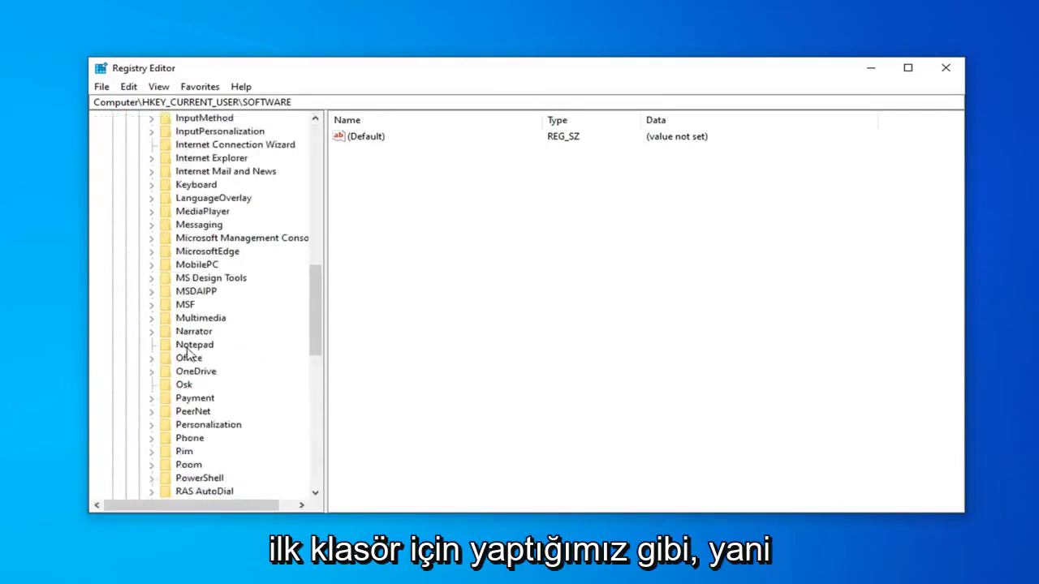
pyautogui.scroll(8, 187, 353)
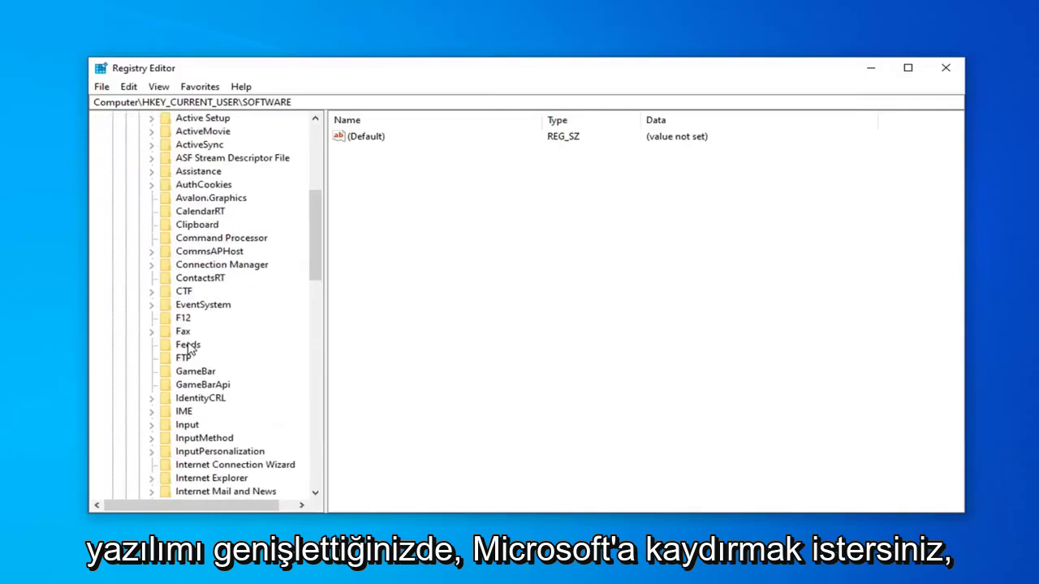
pyautogui.scroll(-4, 187, 350)
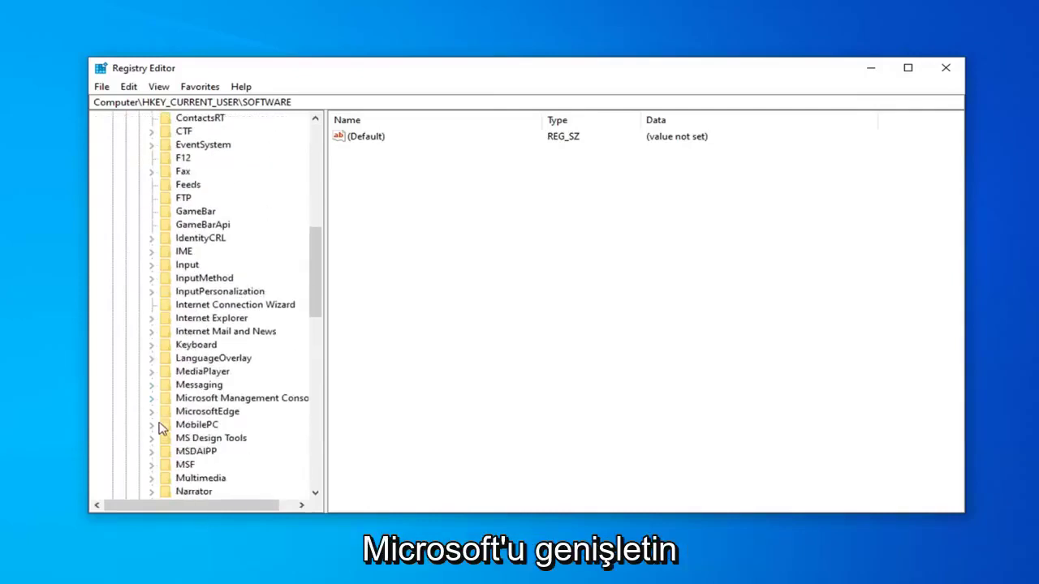
pyautogui.scroll(5, 187, 390)
pyautogui.scroll(3, 185, 280)
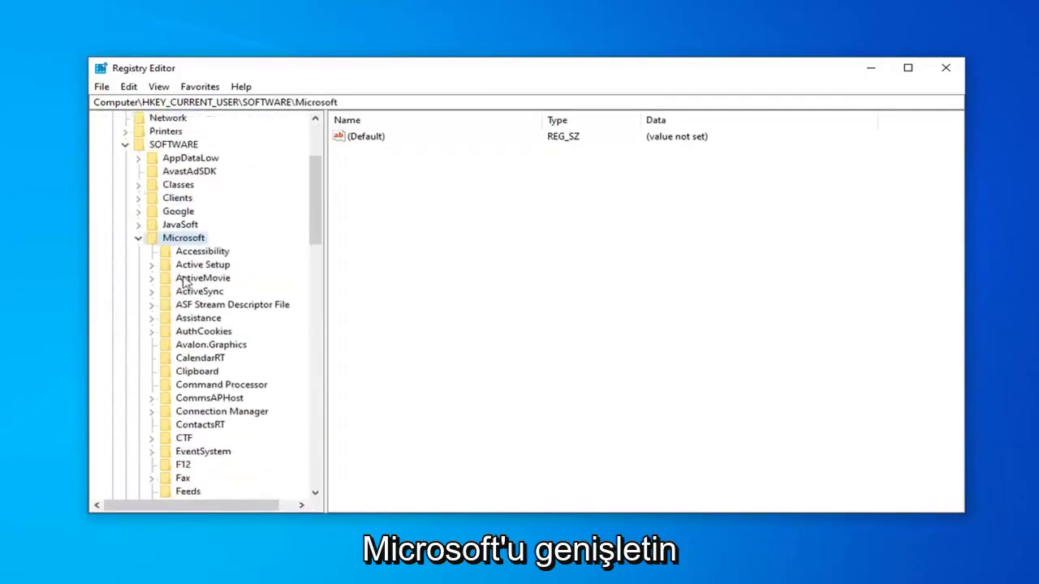
pyautogui.click(138, 238)
pyautogui.click(140, 343)
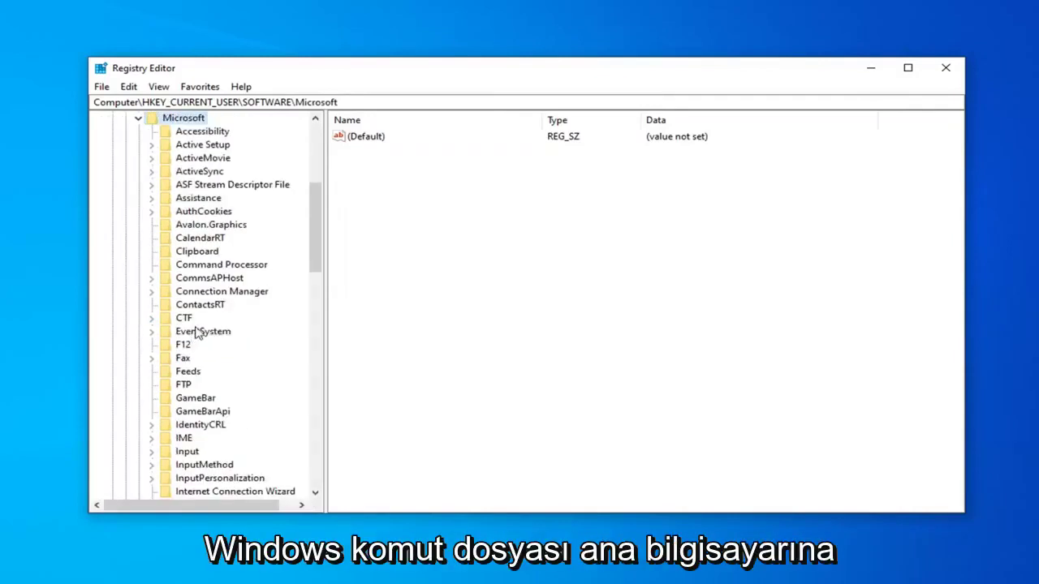
# - Expand the Windows Script Host key under Microsoft and select its Settings subkey
pyautogui.scroll(-17, 199, 333)
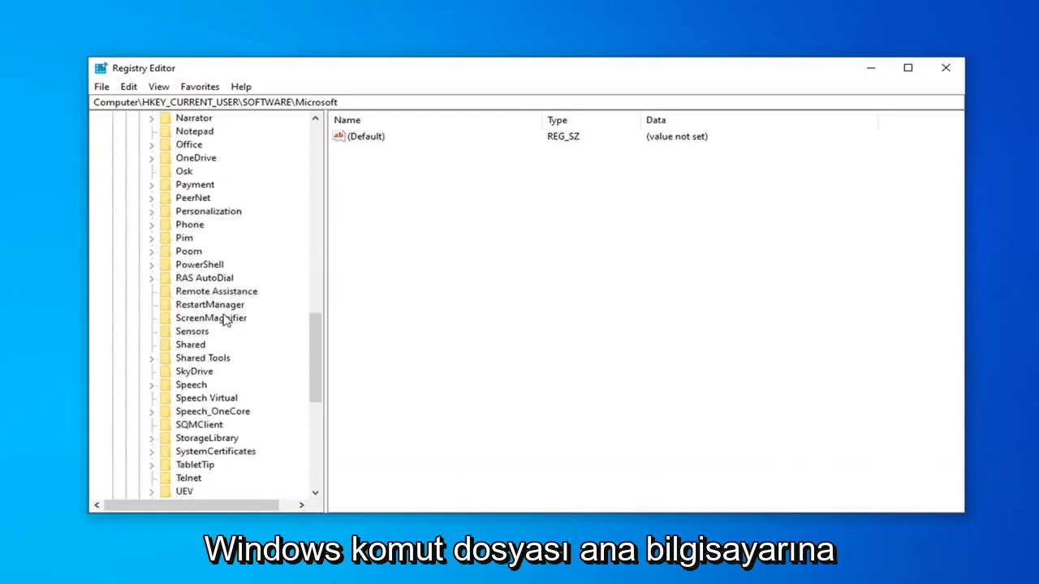
pyautogui.scroll(-2, 224, 329)
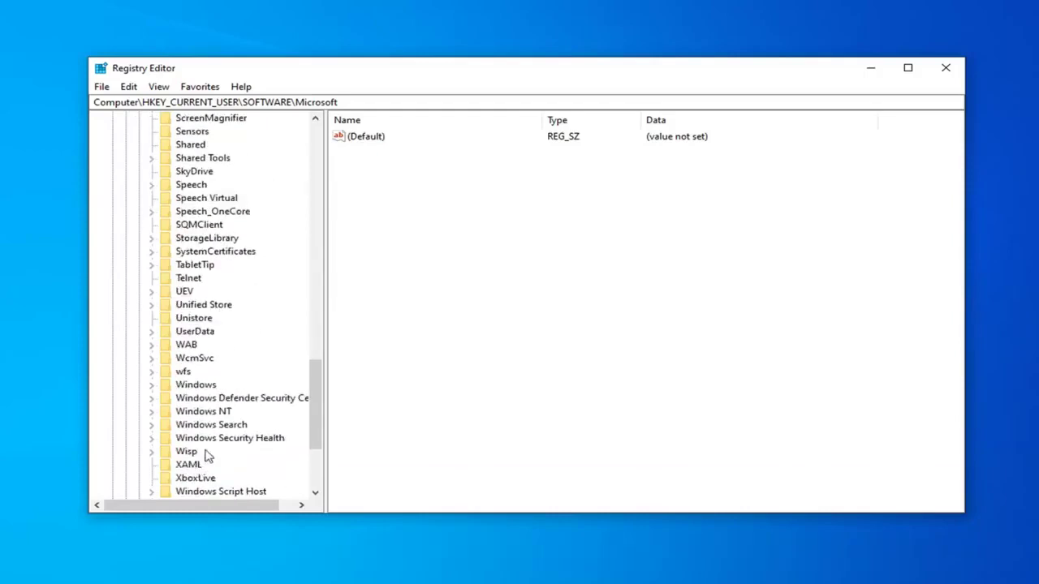
pyautogui.scroll(-1, 214, 435)
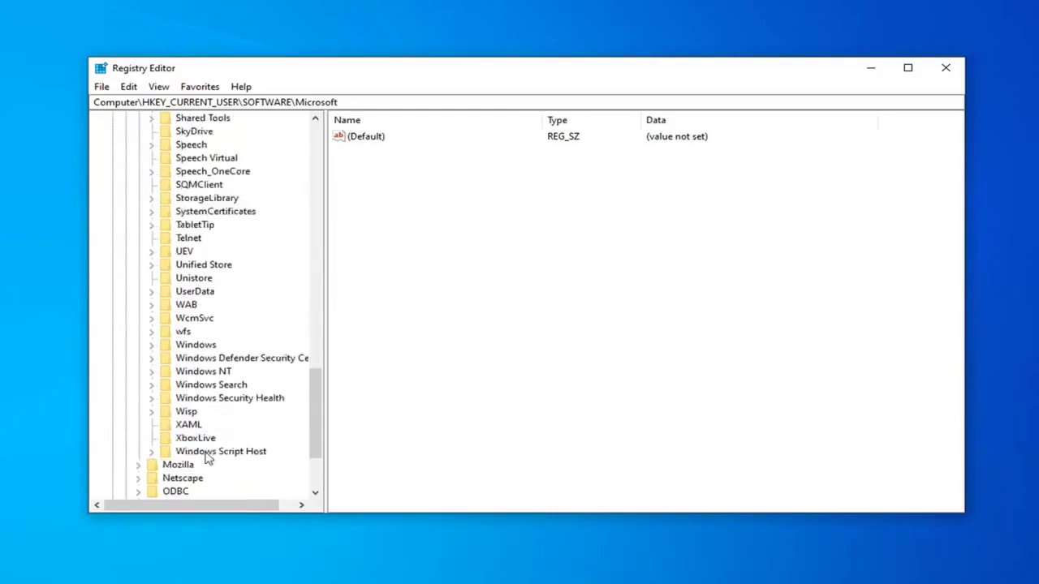
pyautogui.click(204, 452)
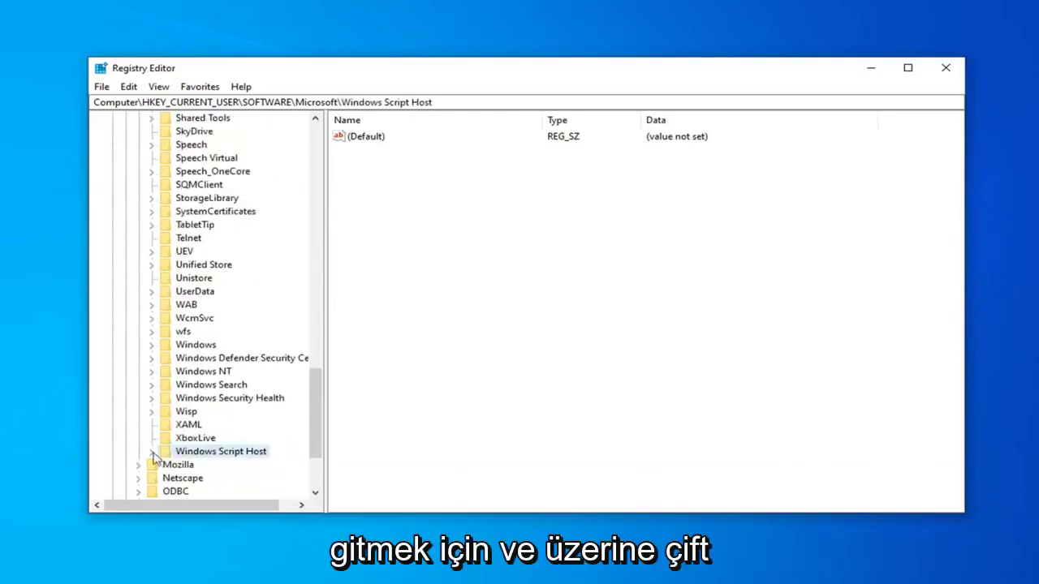
pyautogui.doubleClick(209, 453)
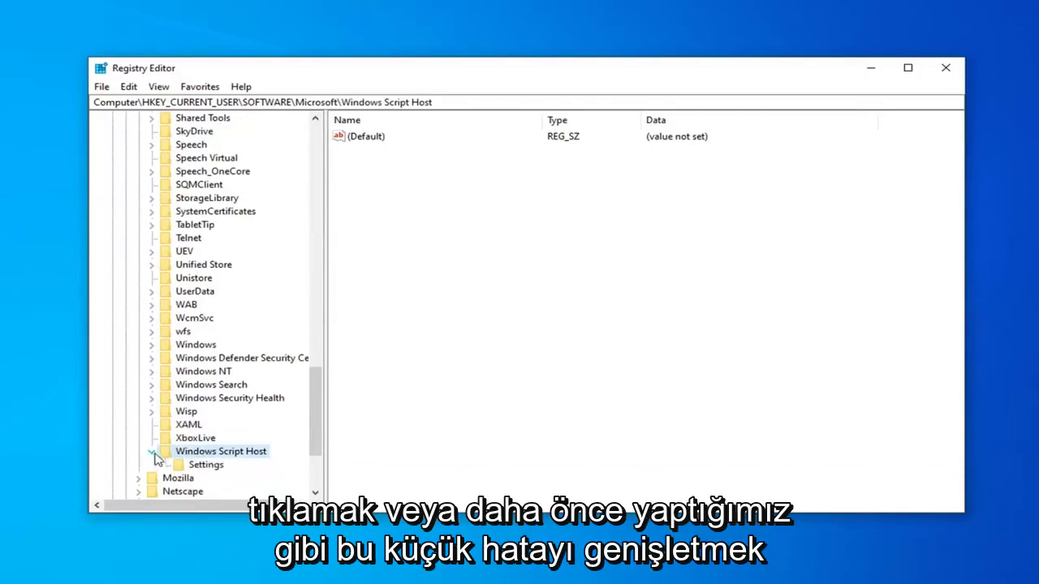
pyautogui.click(195, 469)
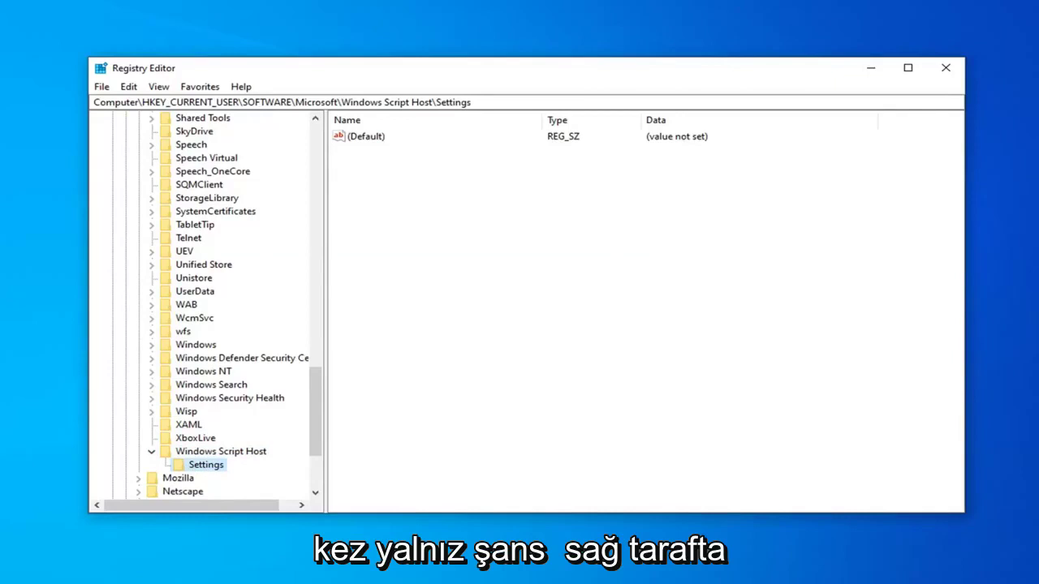
# - Create a DWORD (32-bit) value named Enabled in the Windows Script Host Settings key
pyautogui.rightClick(372, 184)
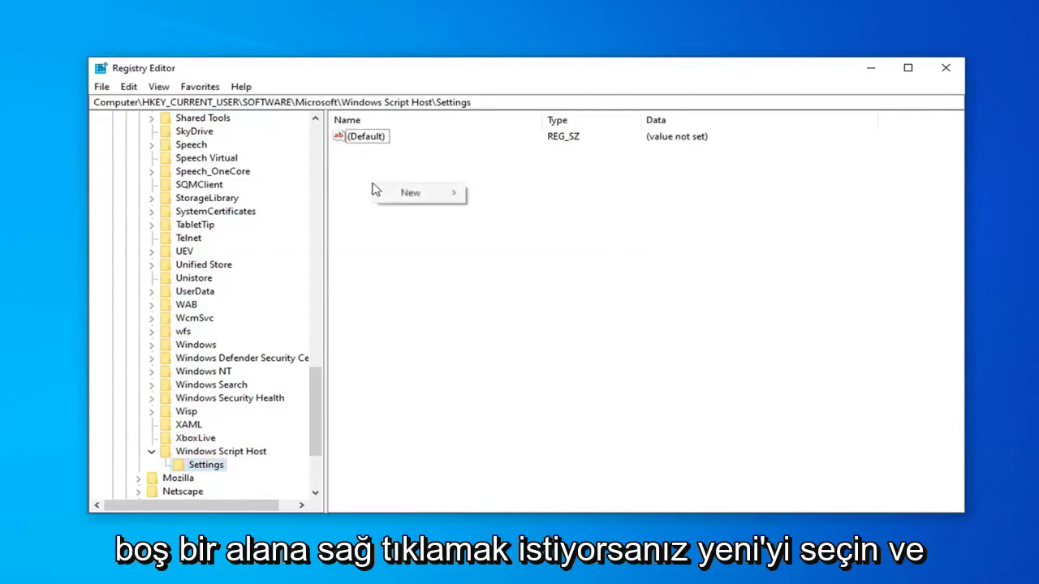
pyautogui.moveTo(402, 197)
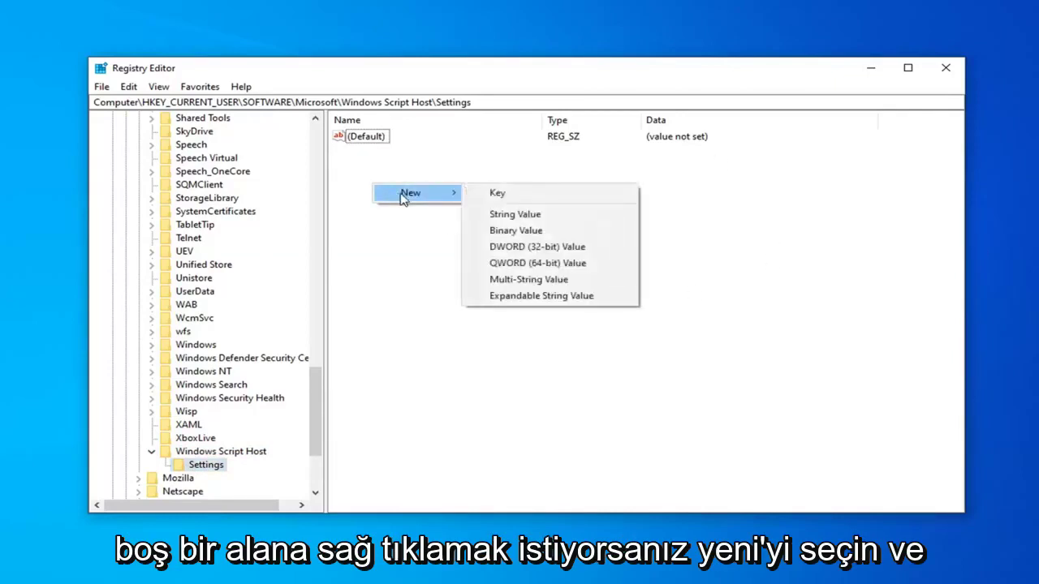
pyautogui.click(541, 251)
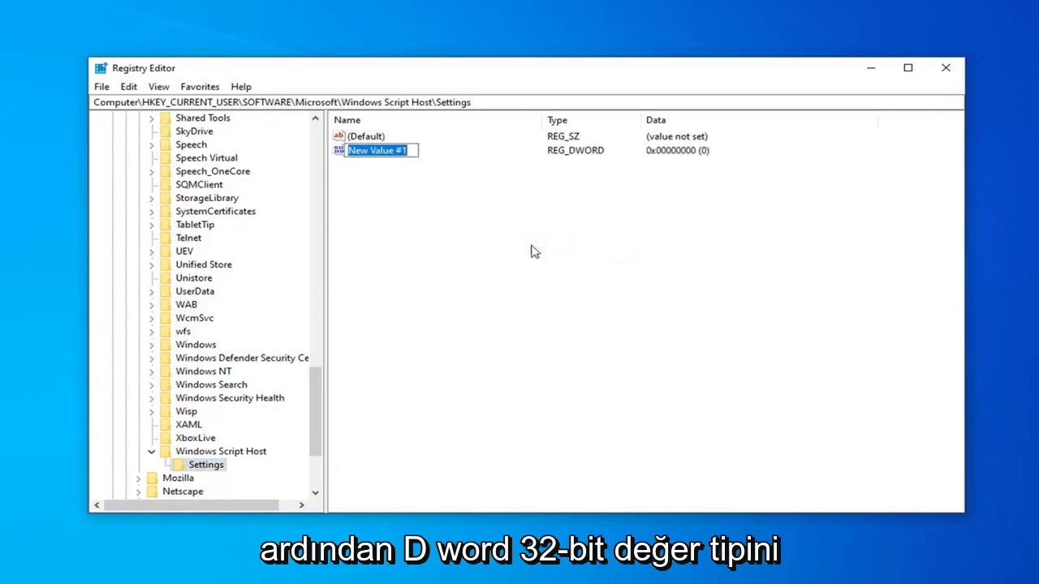
pyautogui.write('En')
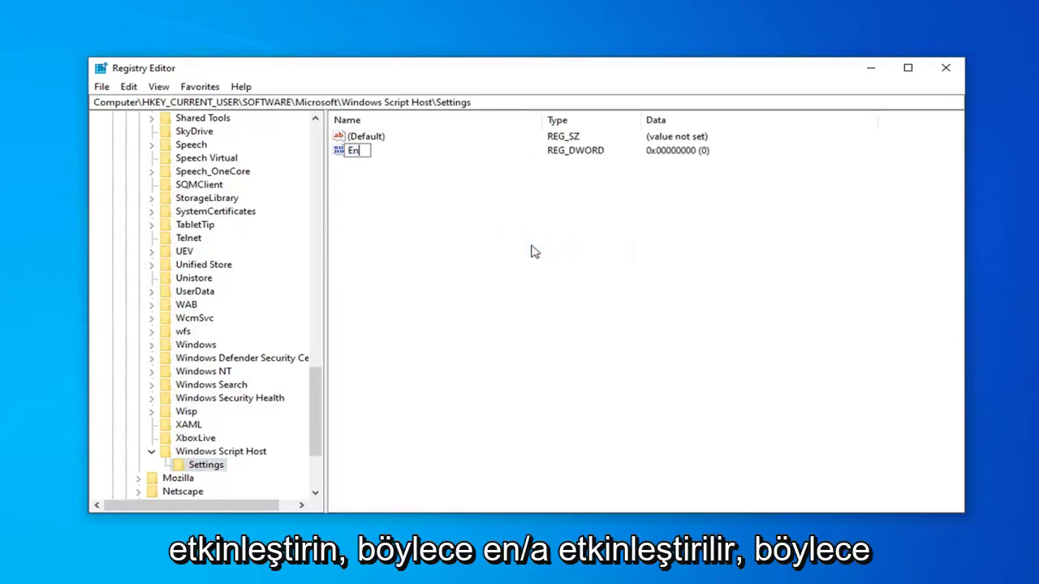
pyautogui.write('abled')
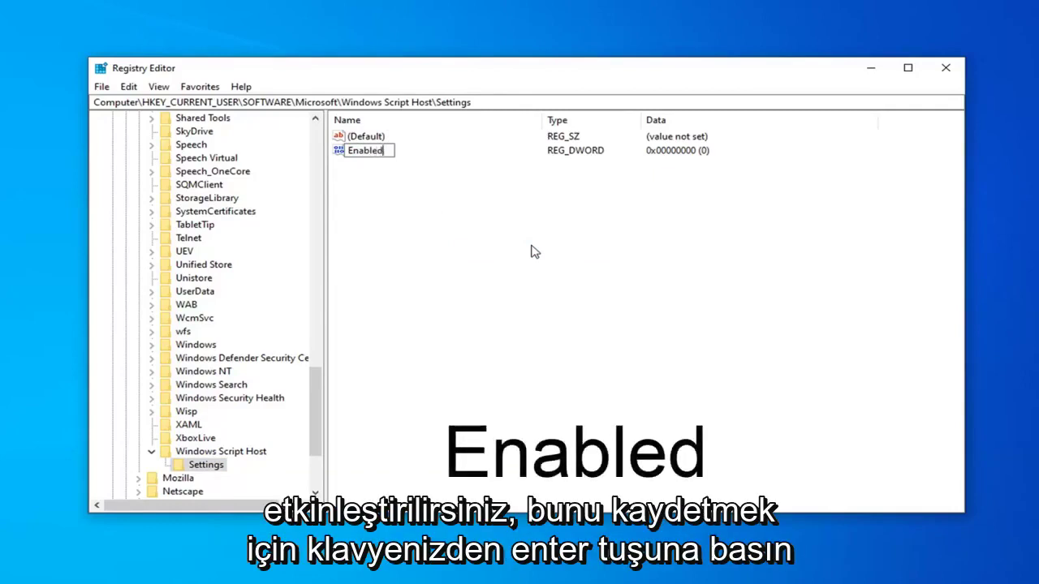
pyautogui.press('Return')
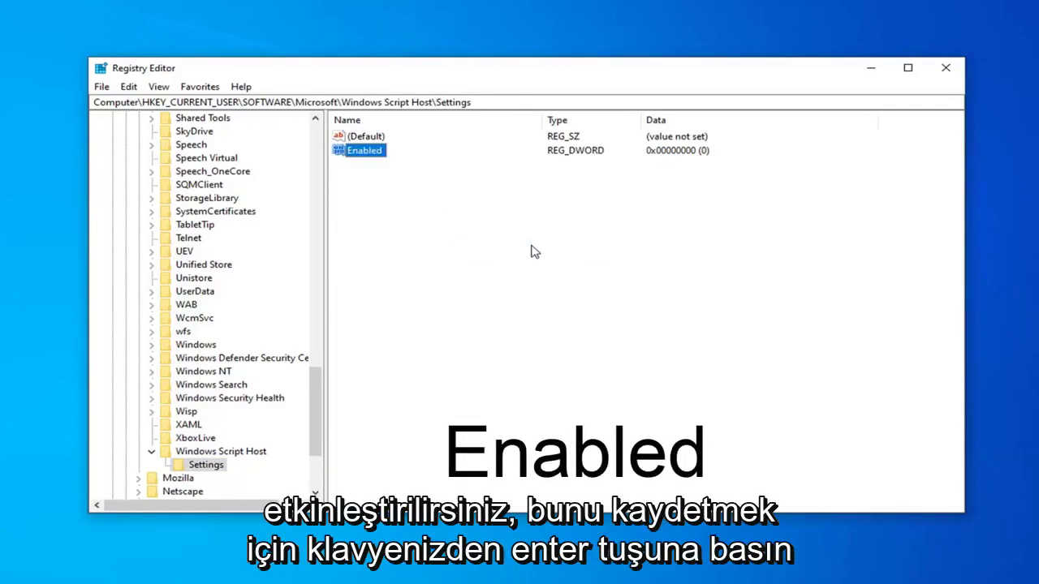
# - Set the Enabled entry's value data to 1
pyautogui.doubleClick(364, 151)
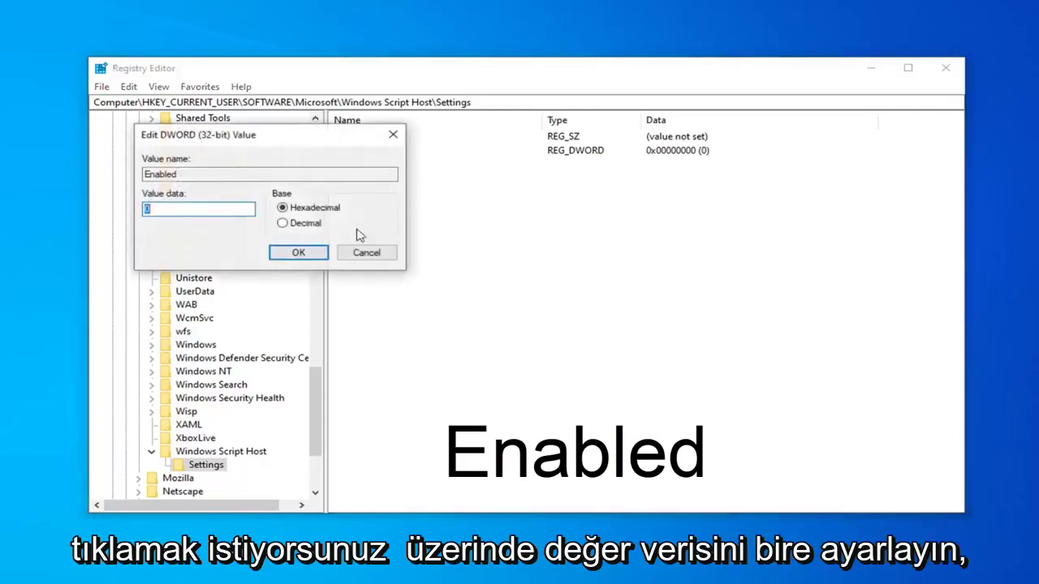
pyautogui.moveTo(267, 134); pyautogui.dragTo(463, 158)
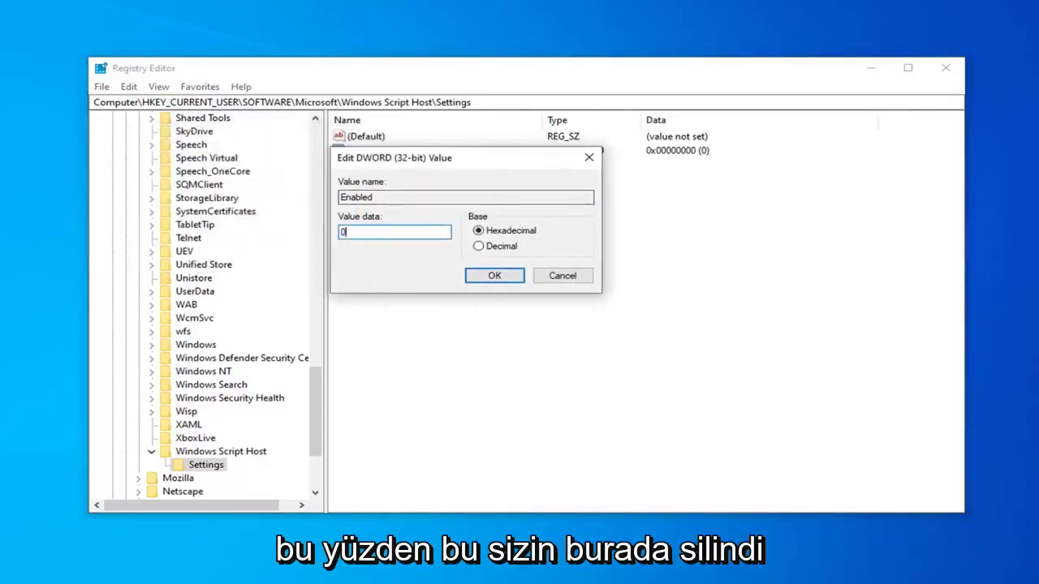
pyautogui.press('BackSpace')
pyautogui.write('1')
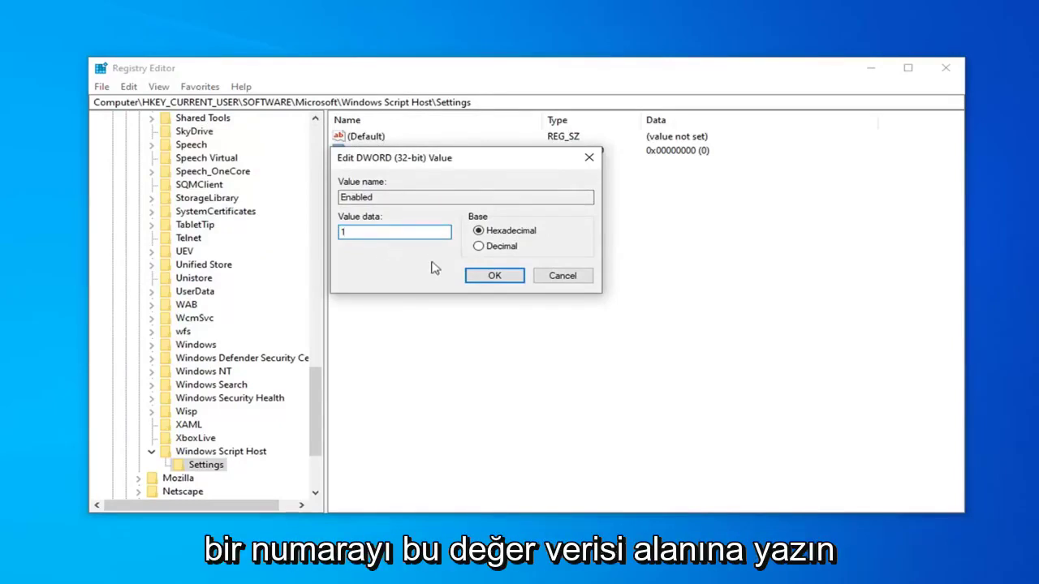
pyautogui.click(498, 279)
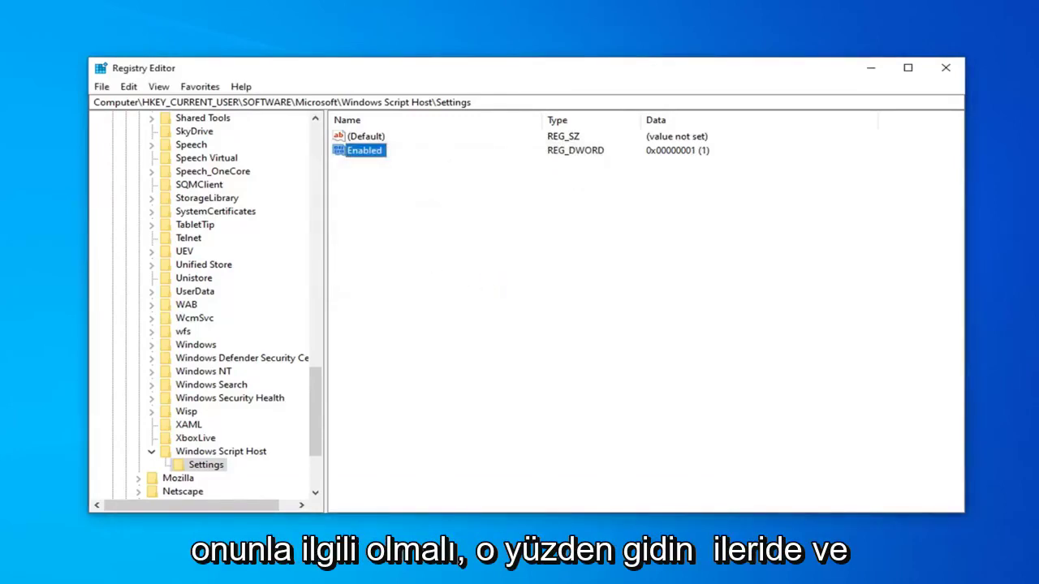
# - Collapse the registry tree back to the Computer root and close Registry Editor
pyautogui.click(152, 452)
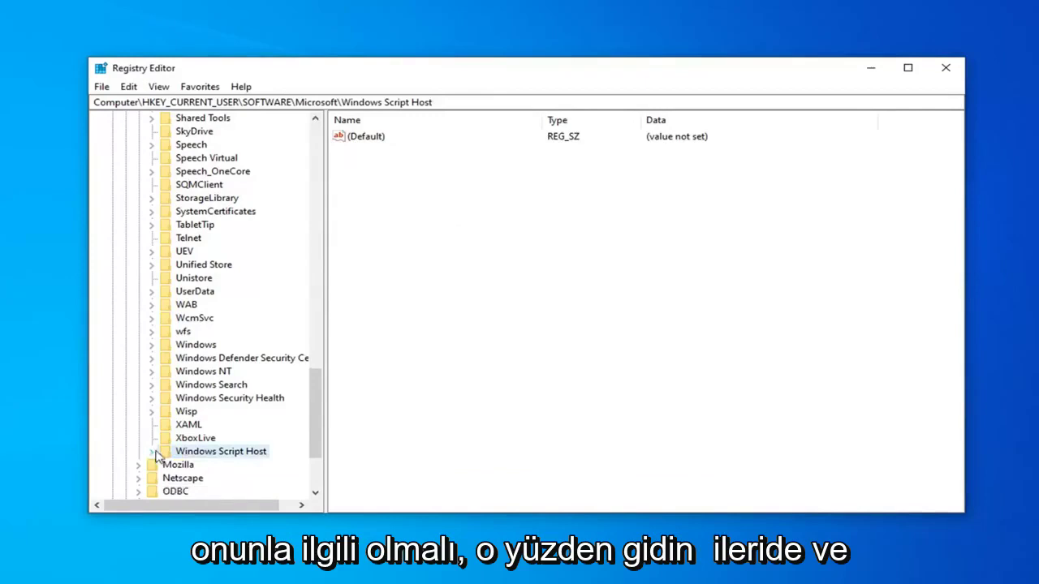
pyautogui.scroll(20, 146, 357)
pyautogui.click(139, 371)
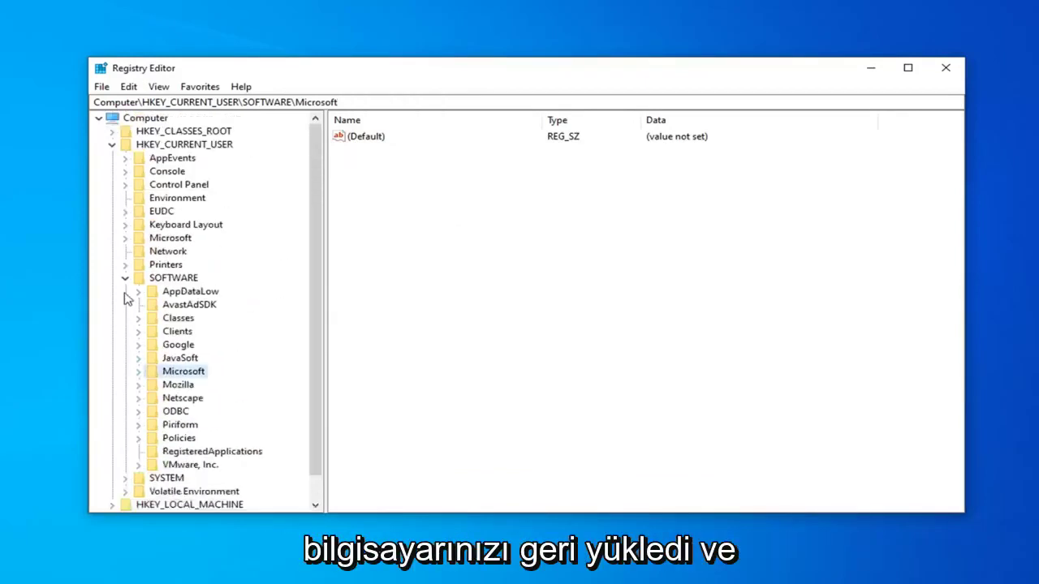
pyautogui.click(125, 277)
pyautogui.click(112, 143)
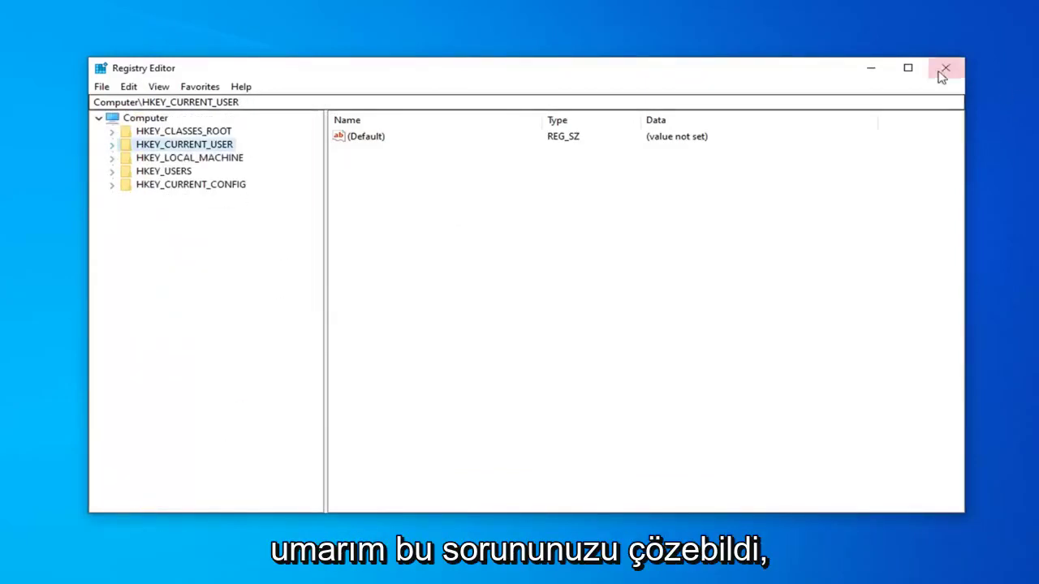
pyautogui.press('Left')
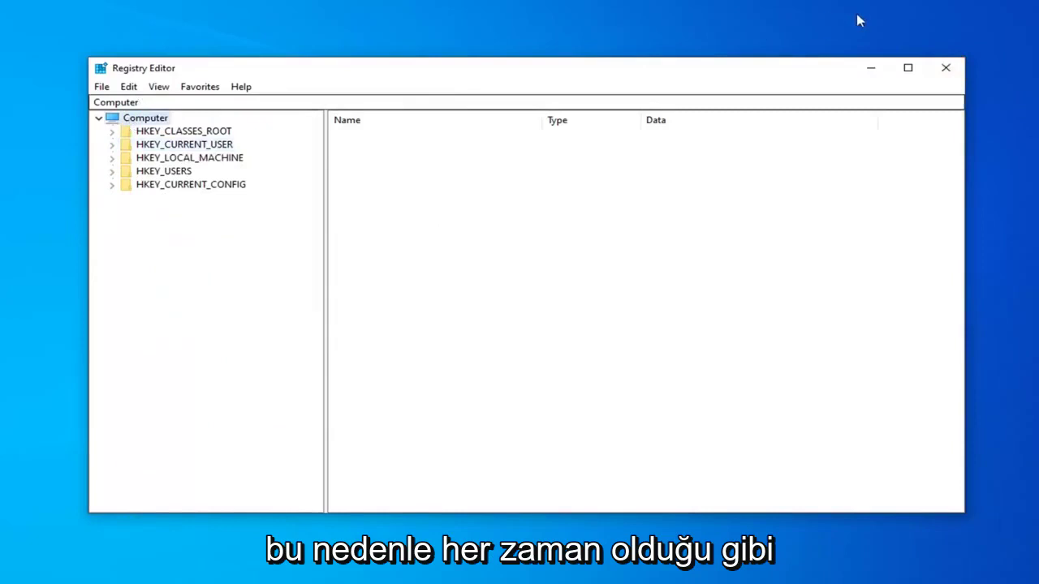
pyautogui.click(945, 67)
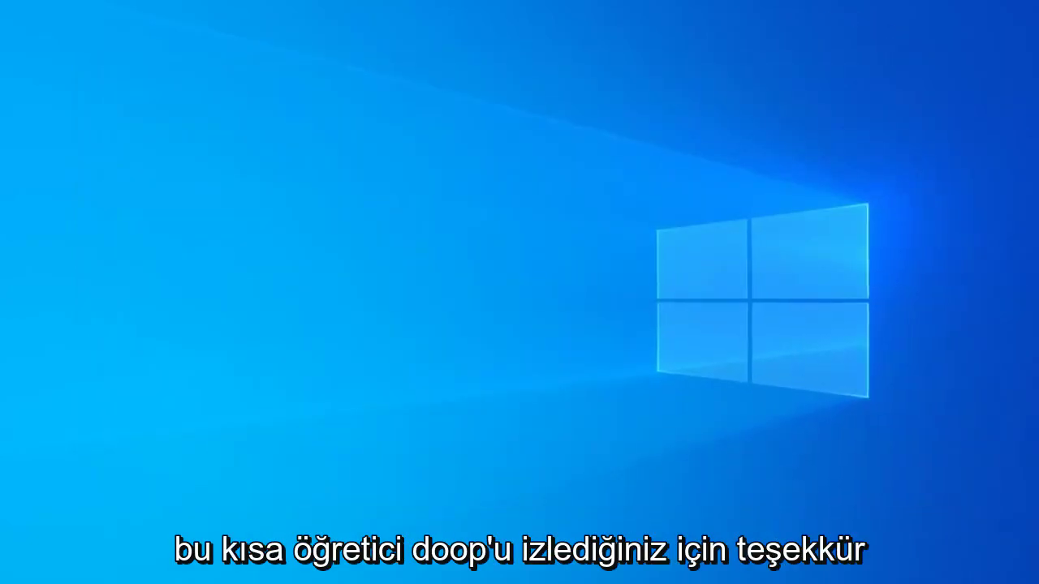